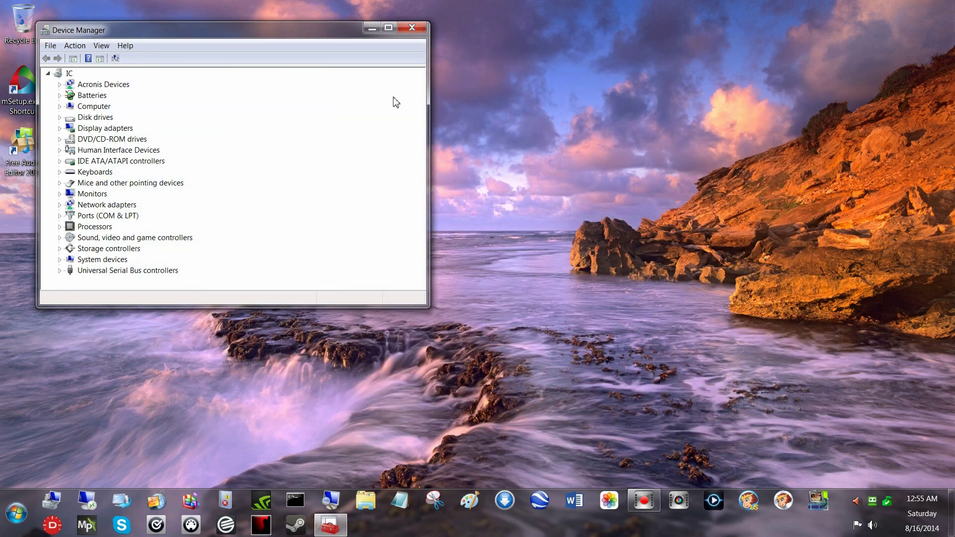
Uninstall the PX4 FMU (COM3) device from the Ports (COM & LPT) category and close Device Manager.
left_click_drag(327, 31, 518, 37)
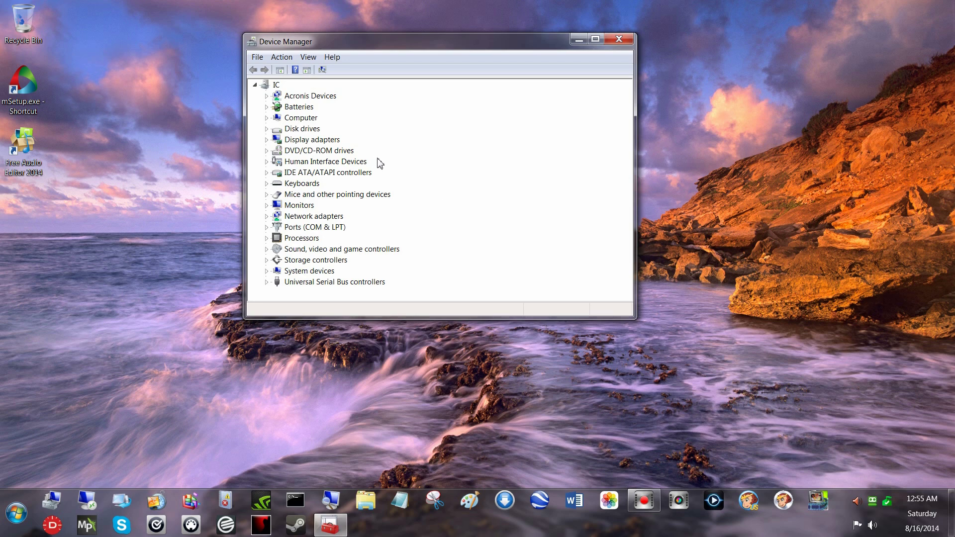
left_click(267, 227)
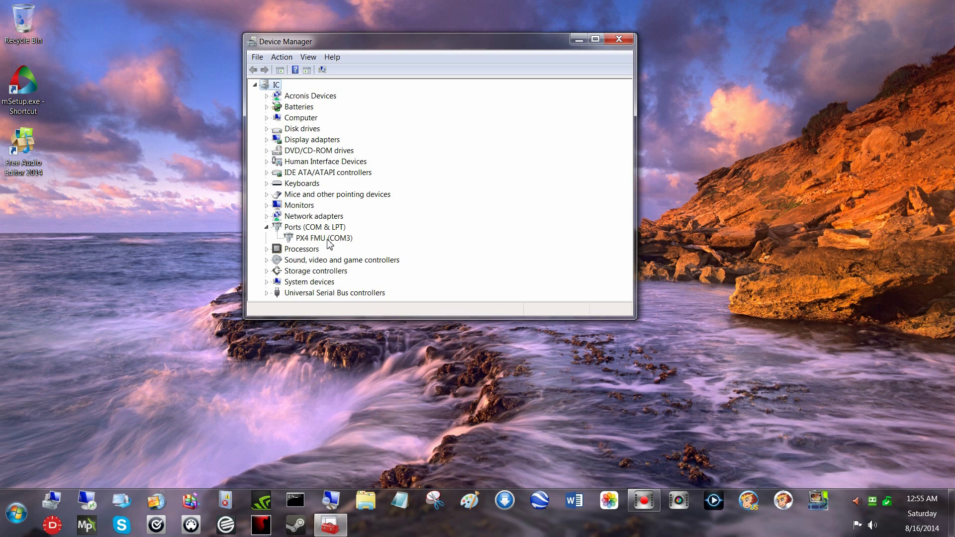
left_click(329, 240)
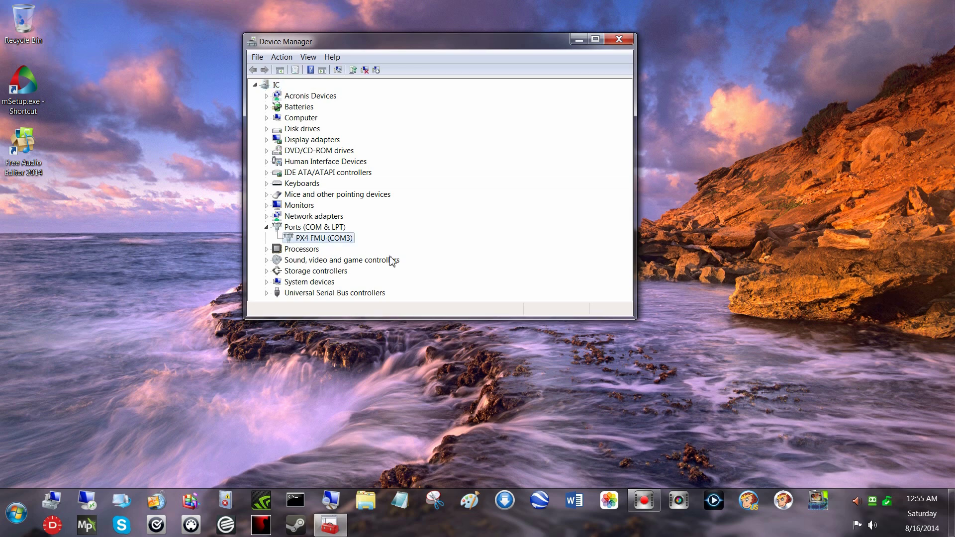
right_click(330, 241)
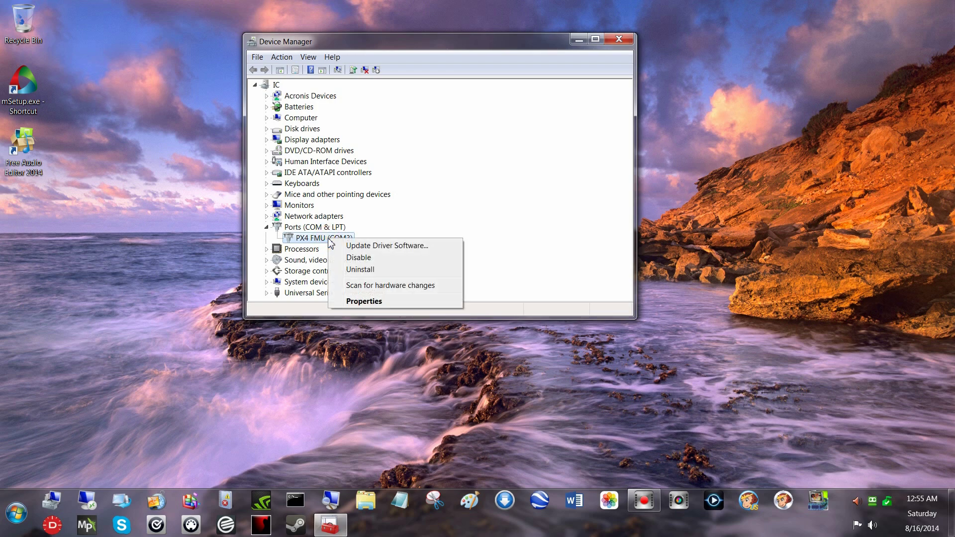
left_click(359, 271)
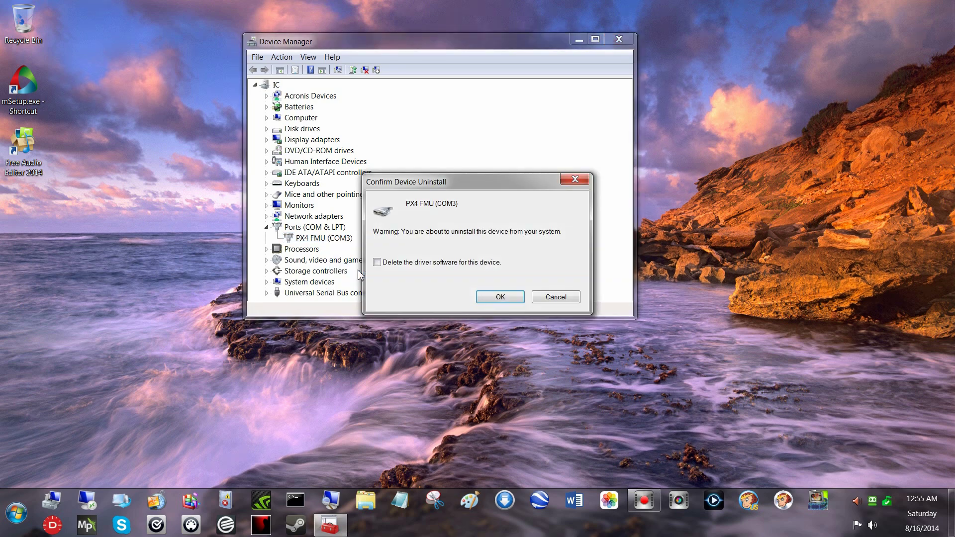
left_click(500, 297)
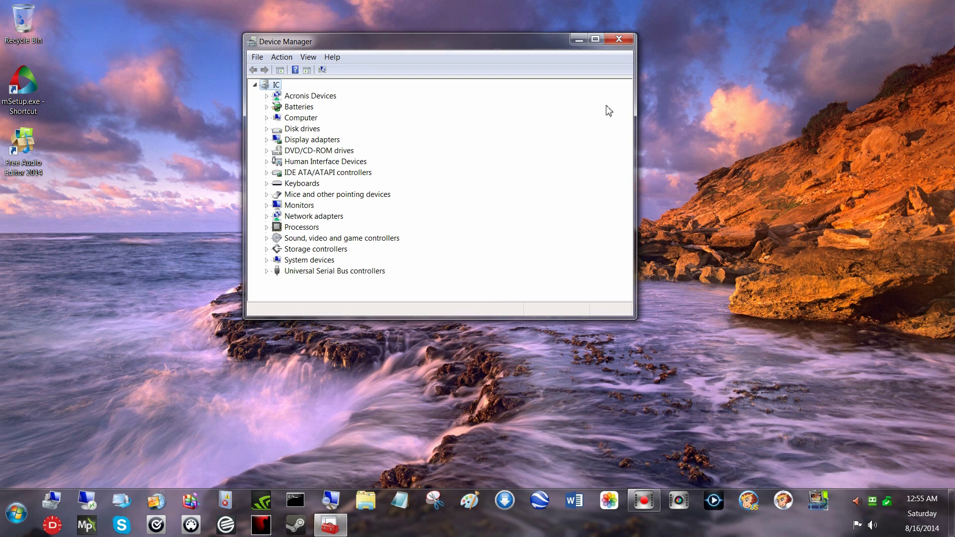
left_click(620, 39)
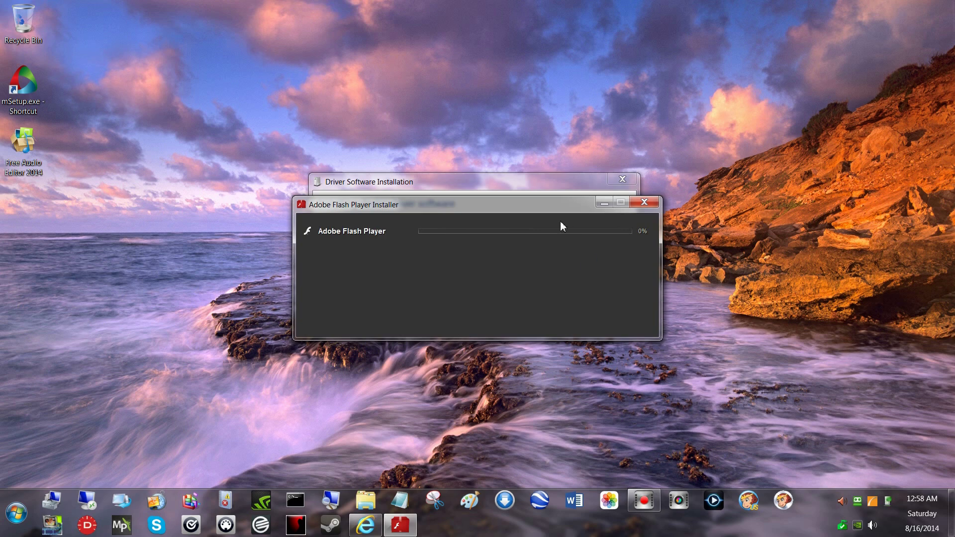
Move the Adobe Flash Player Installer aside, finish it, and close the PX4 FMU driver installation window.
left_click_drag(560, 221, 744, 21)
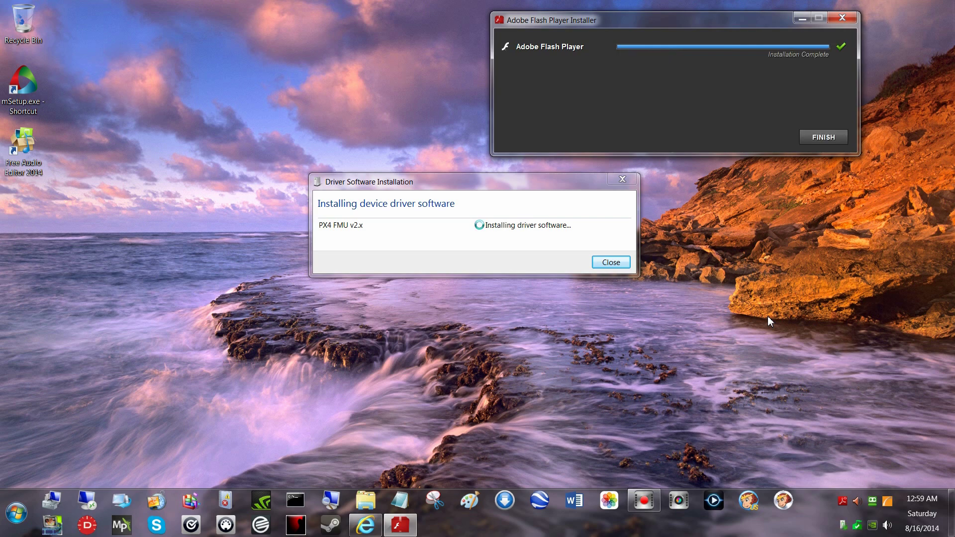
left_click(819, 137)
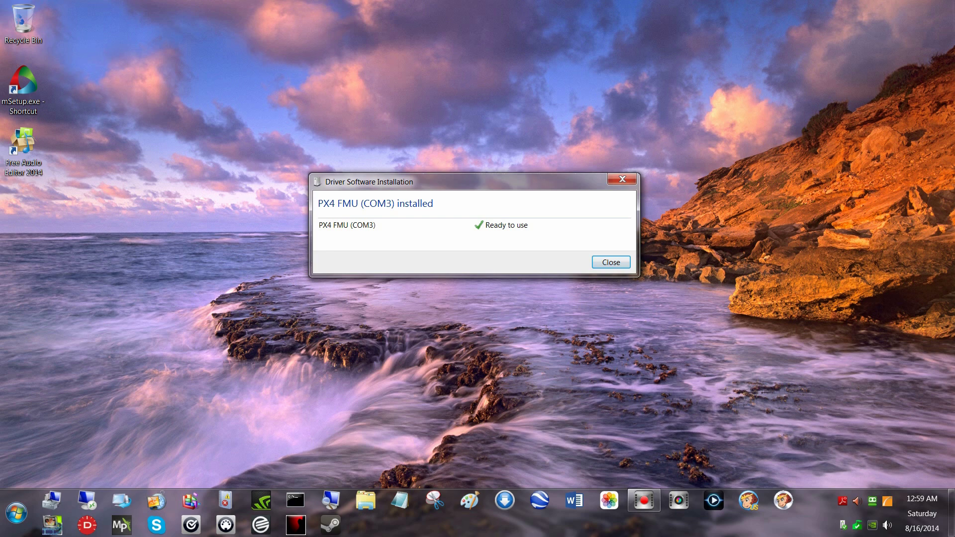
left_click(605, 266)
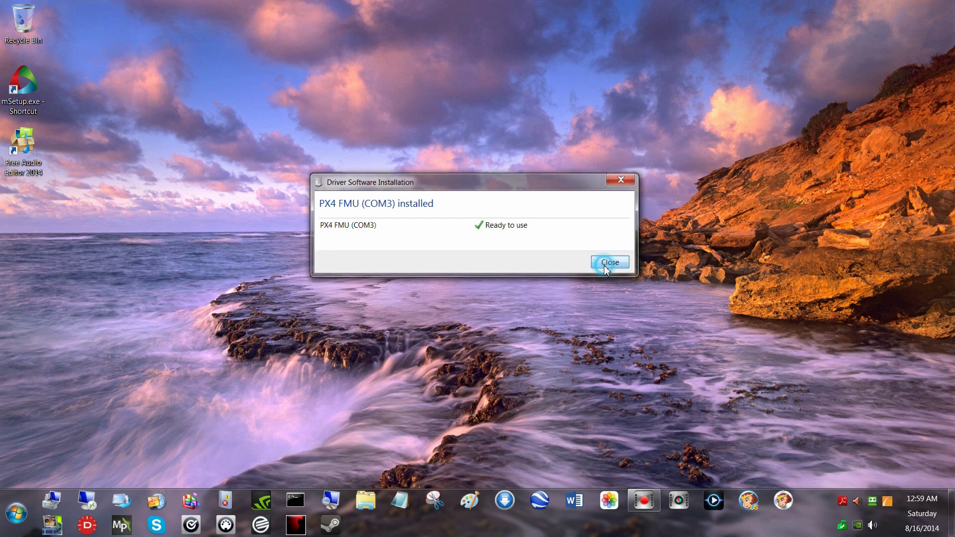
Reopen Device Manager from the computer's system properties, close the System window, and enlarge Device Manager to fit the device list.
left_click(15, 520)
right_click(182, 327)
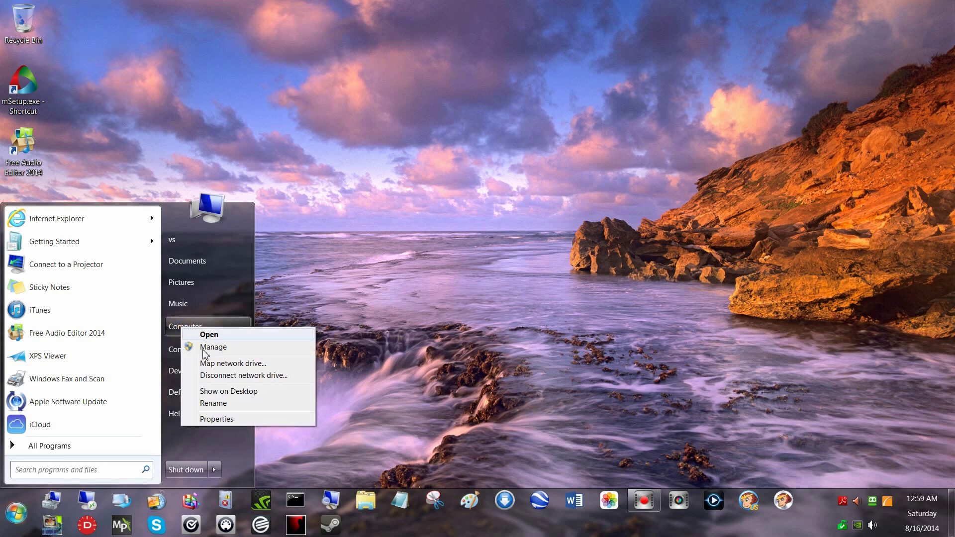
left_click(217, 418)
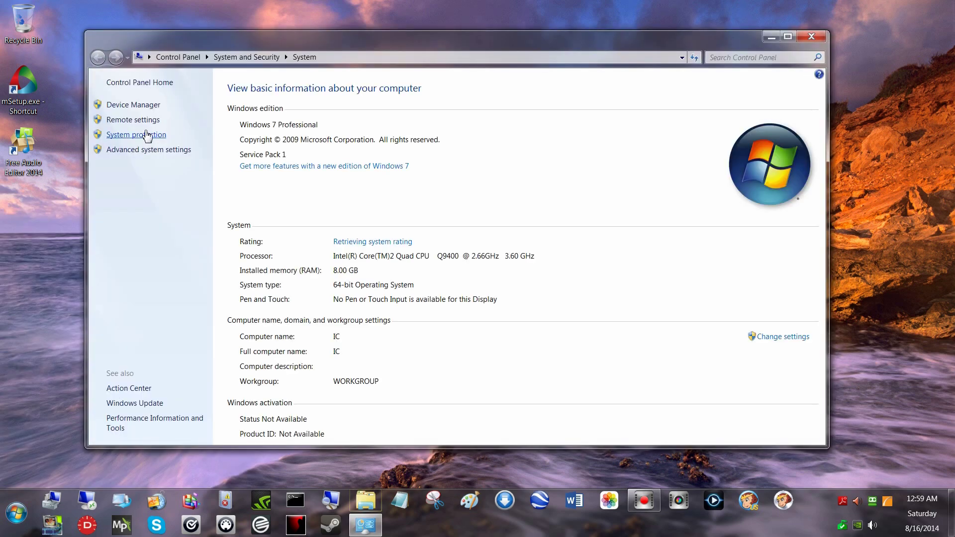
left_click(133, 104)
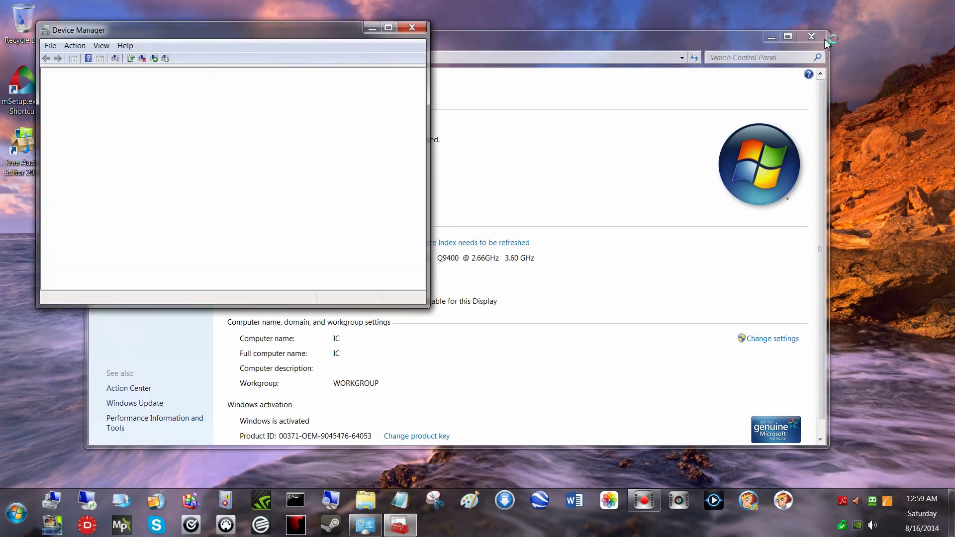
left_click(811, 37)
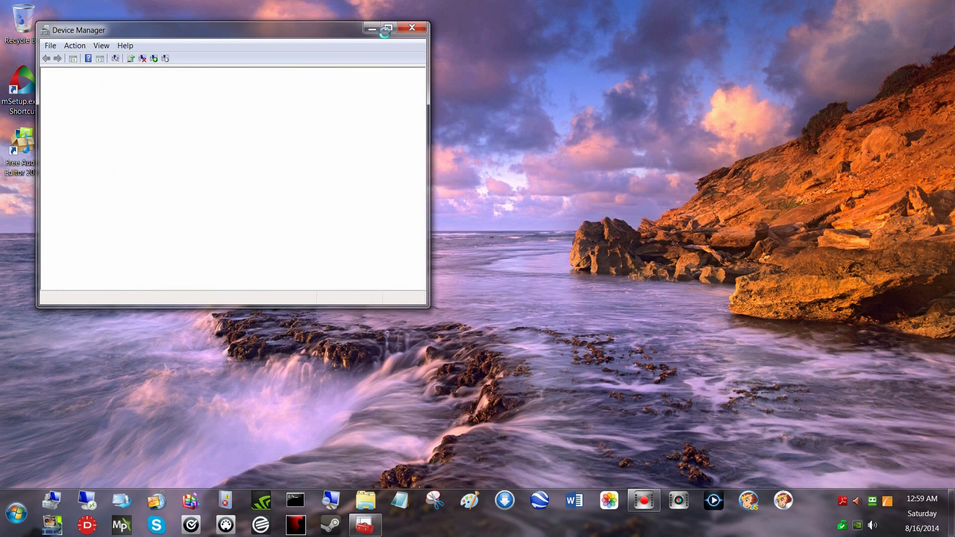
left_click_drag(317, 29, 447, 28)
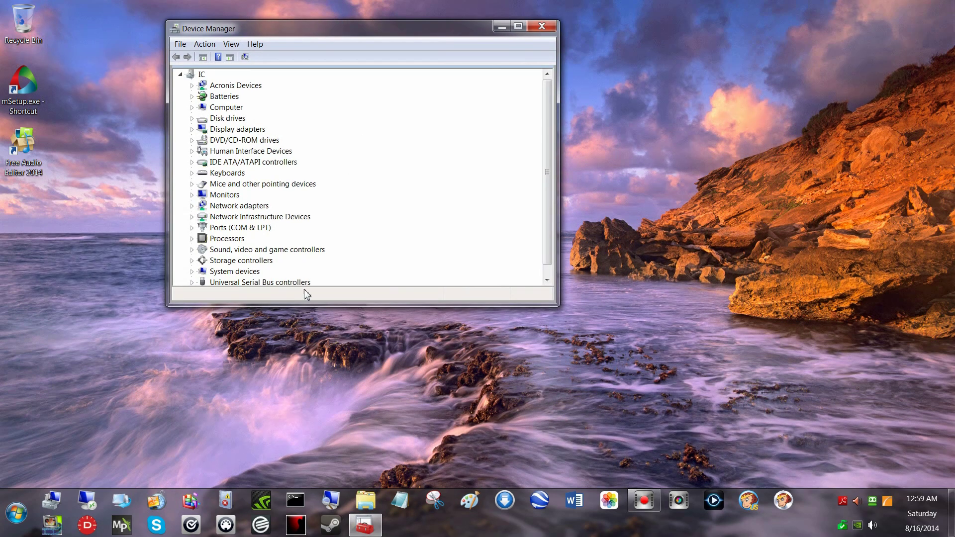
left_click_drag(301, 304, 301, 371)
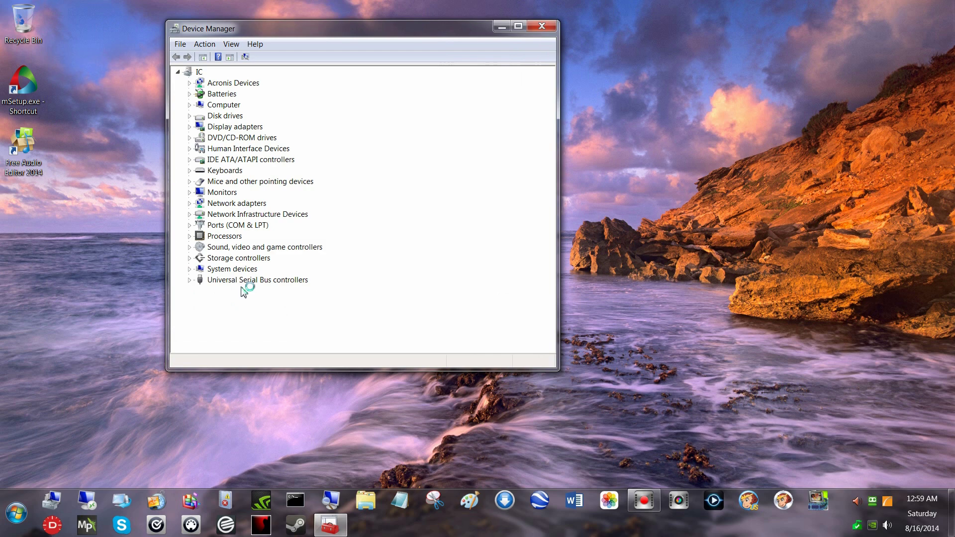
Set the PX4 FMU device's COM port number to COM10 in its advanced port settings and close Device Manager.
left_click(189, 225)
left_click(261, 237)
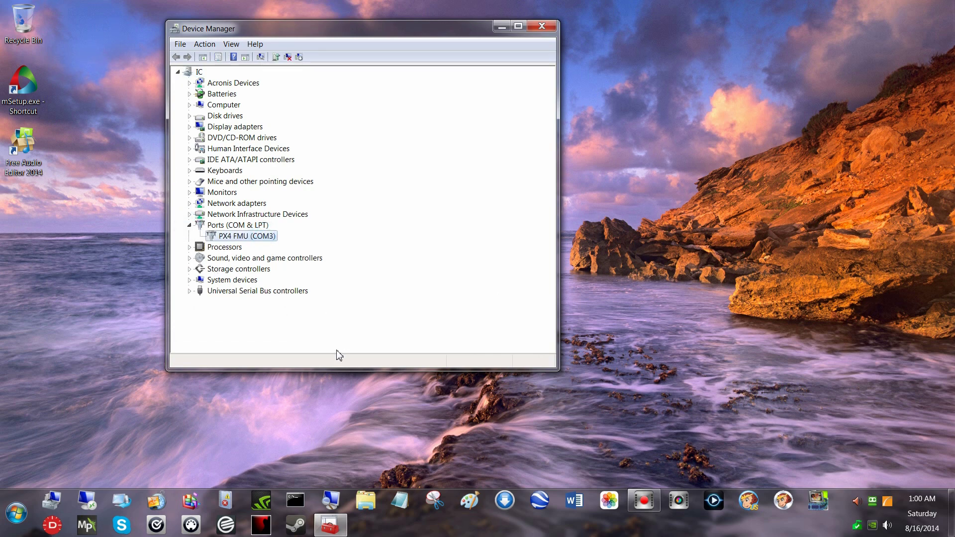
right_click(257, 238)
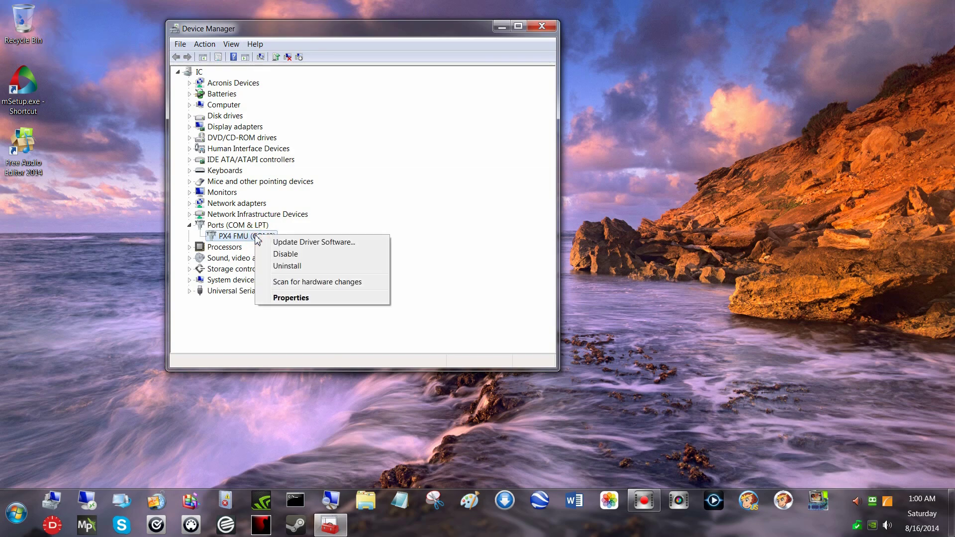
left_click(297, 299)
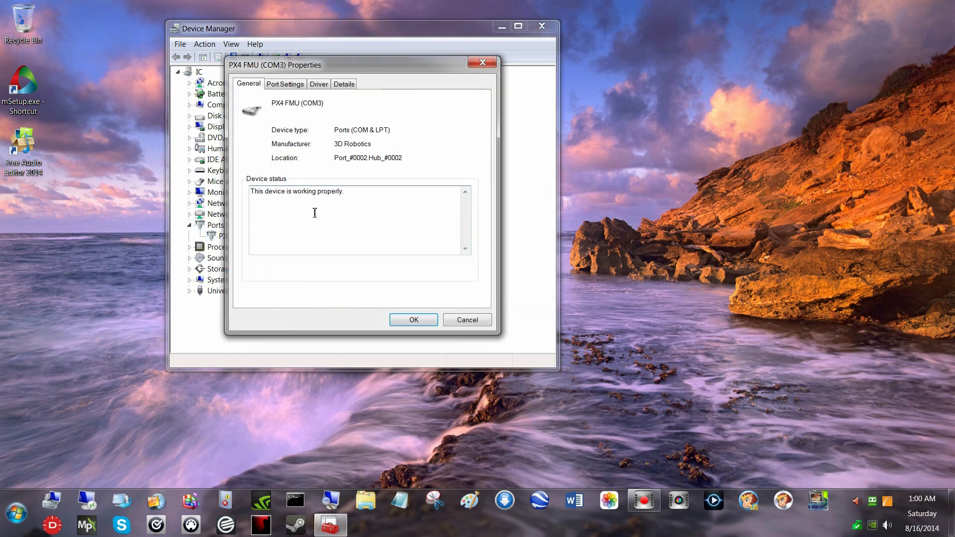
left_click(290, 87)
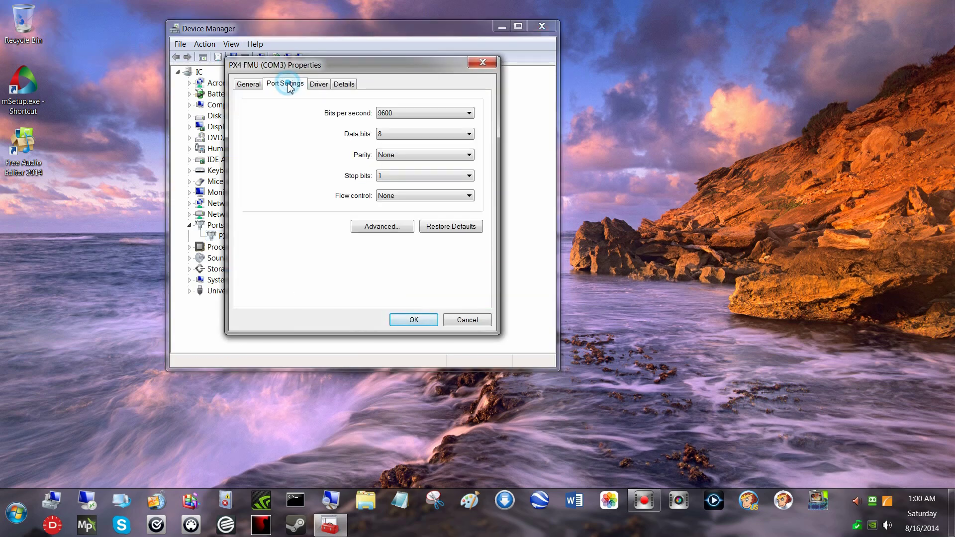
left_click(373, 226)
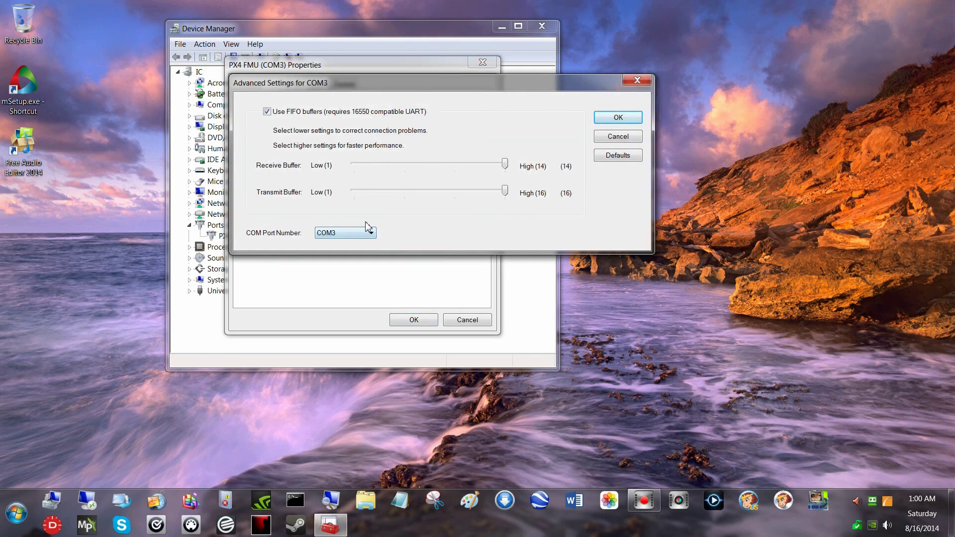
left_click(372, 236)
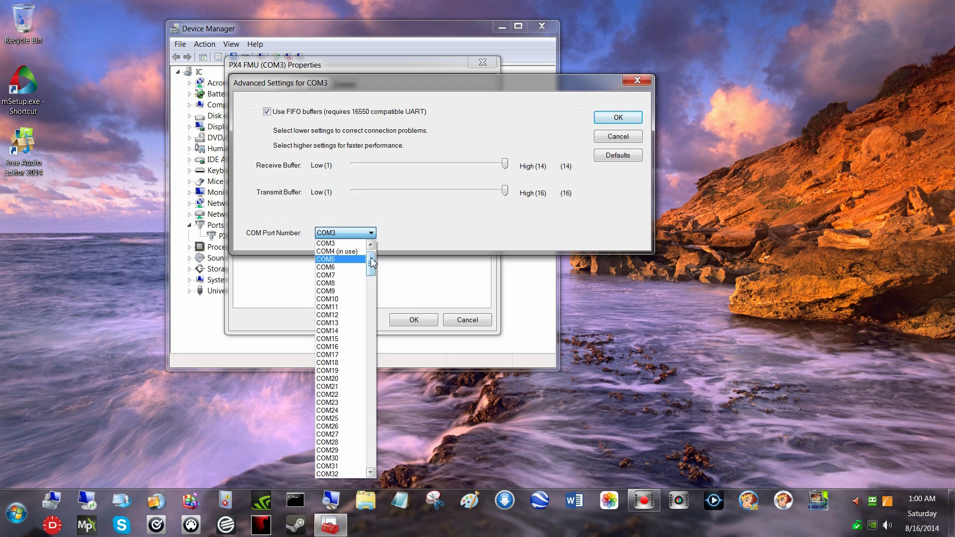
left_click(343, 299)
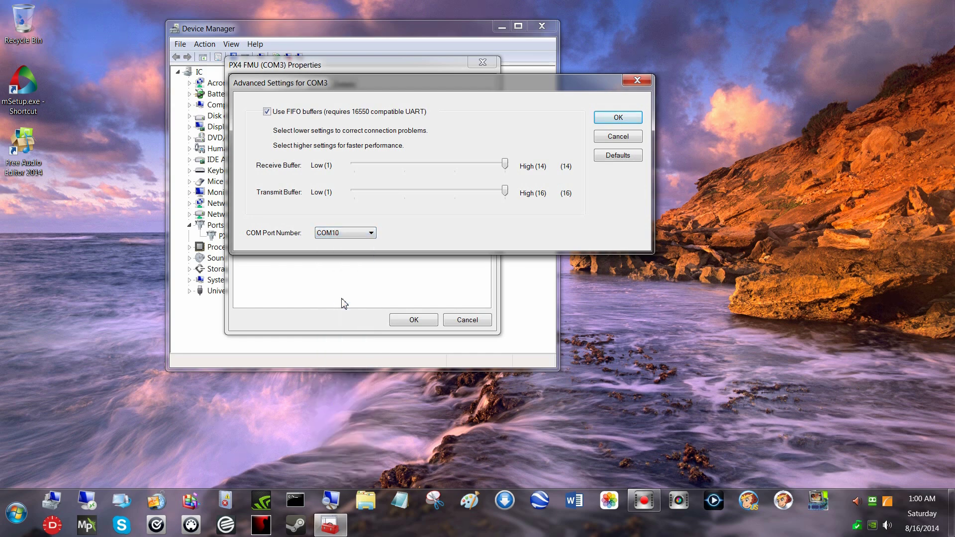
left_click(615, 118)
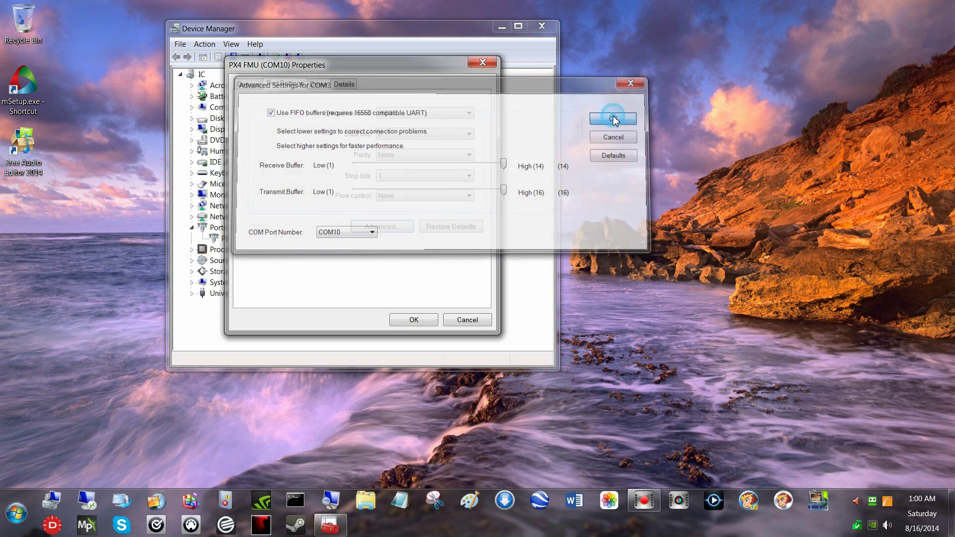
left_click(411, 320)
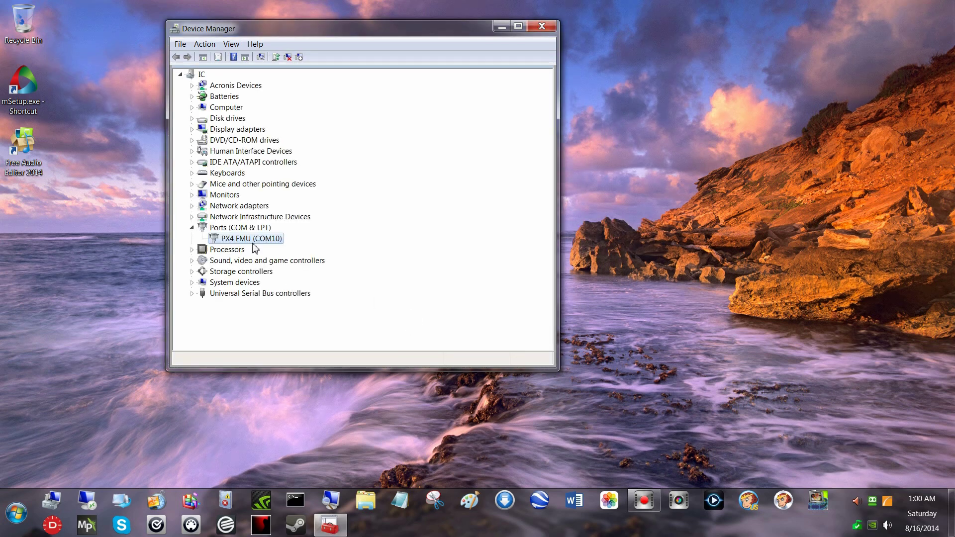
left_click(543, 26)
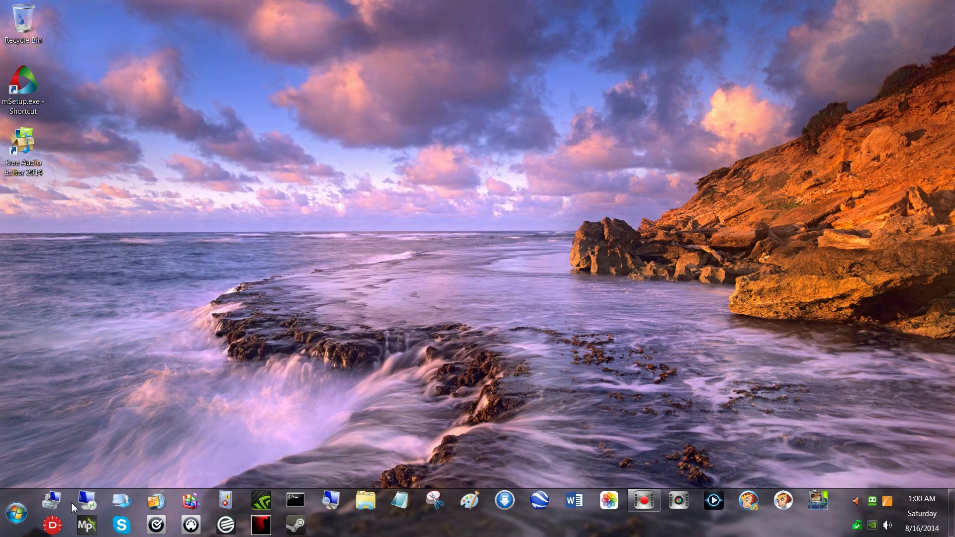
Launch Mission Planner and select COM10 PX4 FMU as the connection port.
left_click(91, 531)
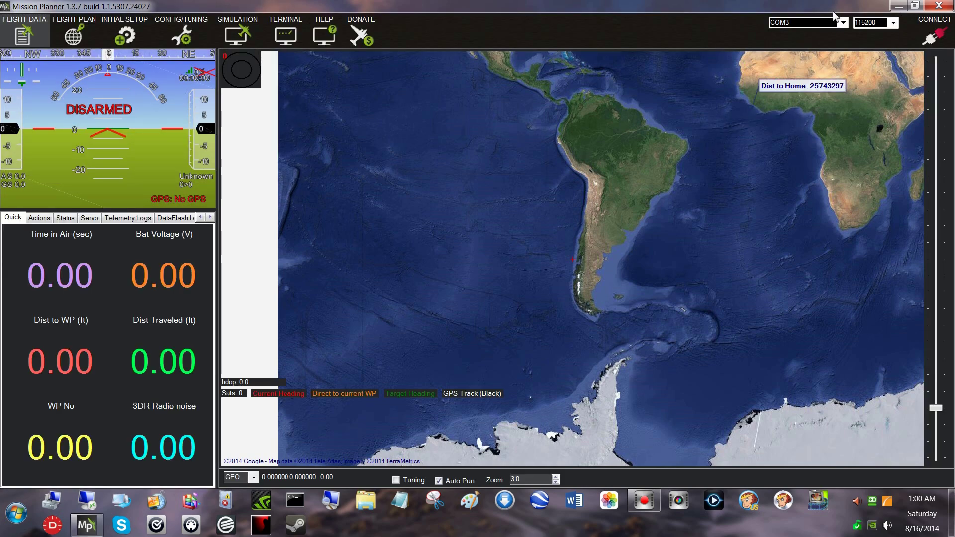
left_click(843, 22)
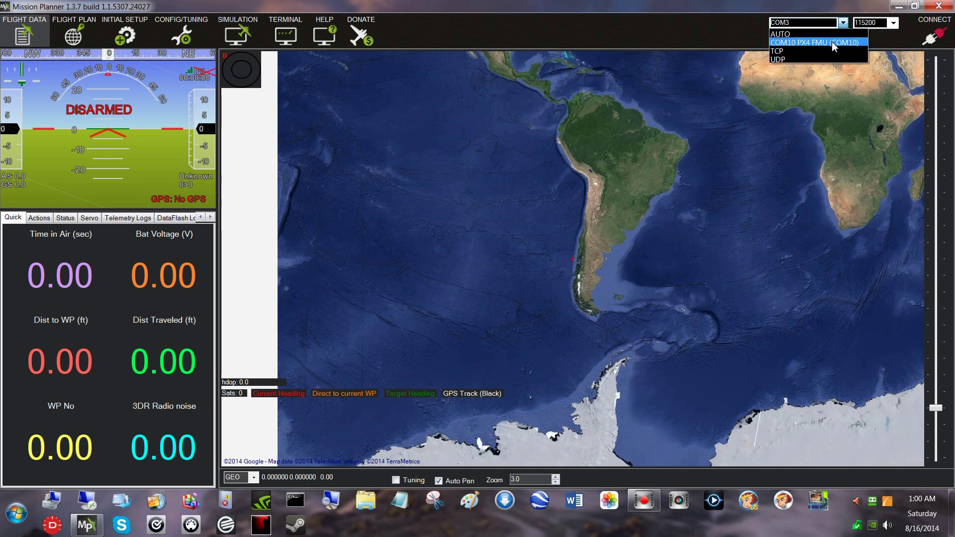
left_click(833, 43)
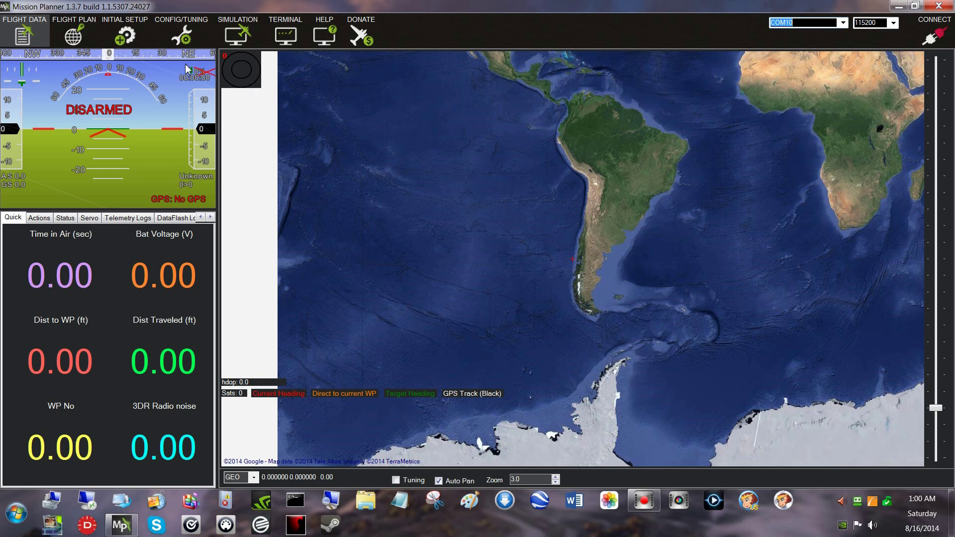
Try to upload the ArduRover v2.45 firmware to the board from the initial setup's Install Firmware page.
left_click(123, 33)
left_click(45, 58)
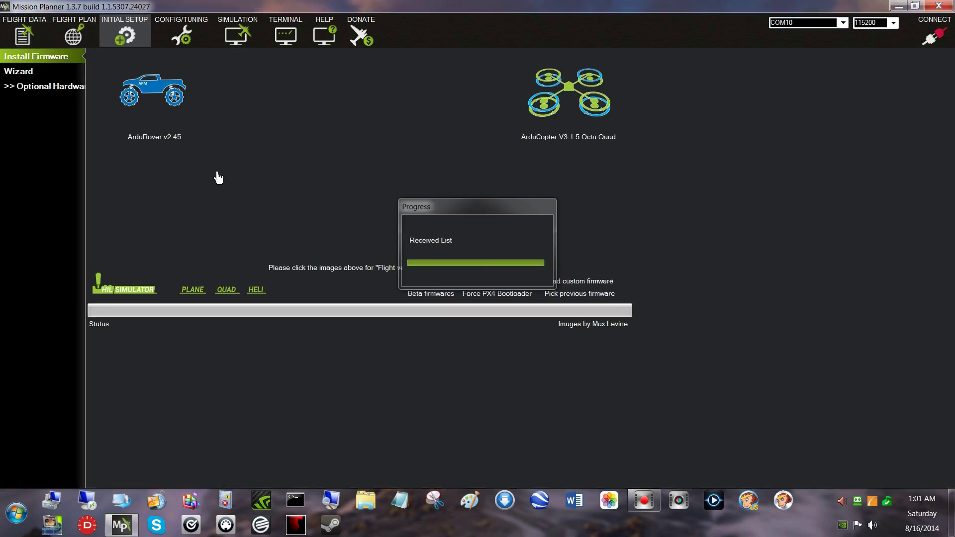
left_click(127, 96)
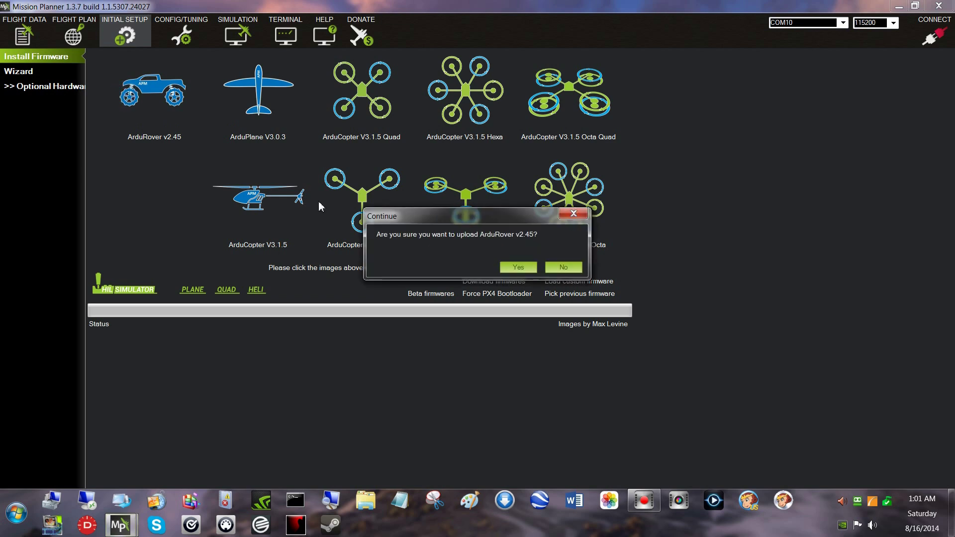
left_click(518, 267)
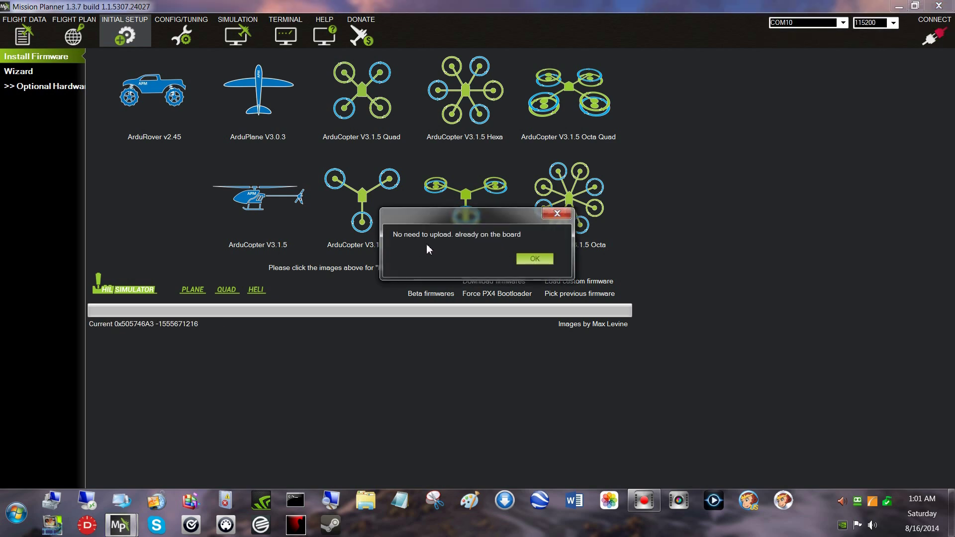
left_click(536, 258)
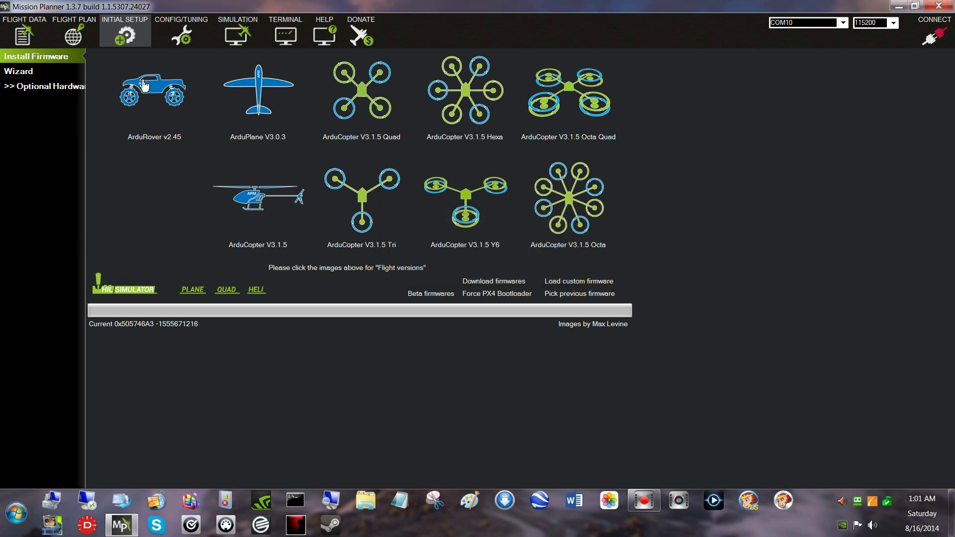
Switch to the flight data view, connect to the board on COM10 at 115200 baud, and dismiss the home location message.
left_click(23, 31)
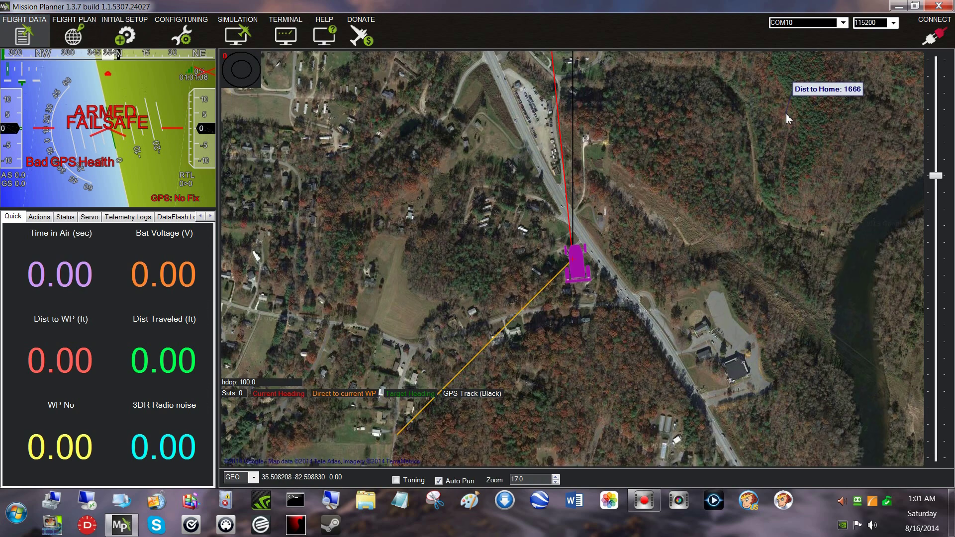
left_click(934, 35)
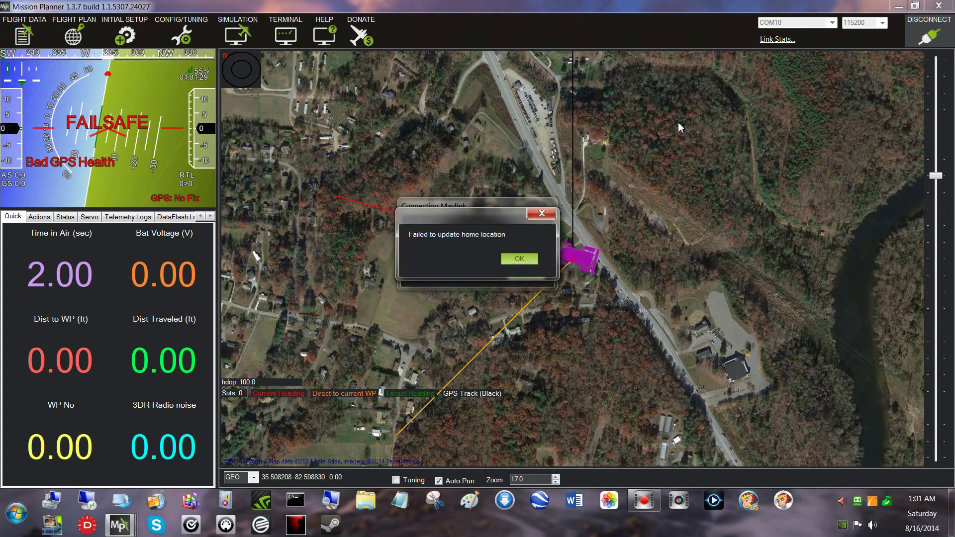
left_click(525, 259)
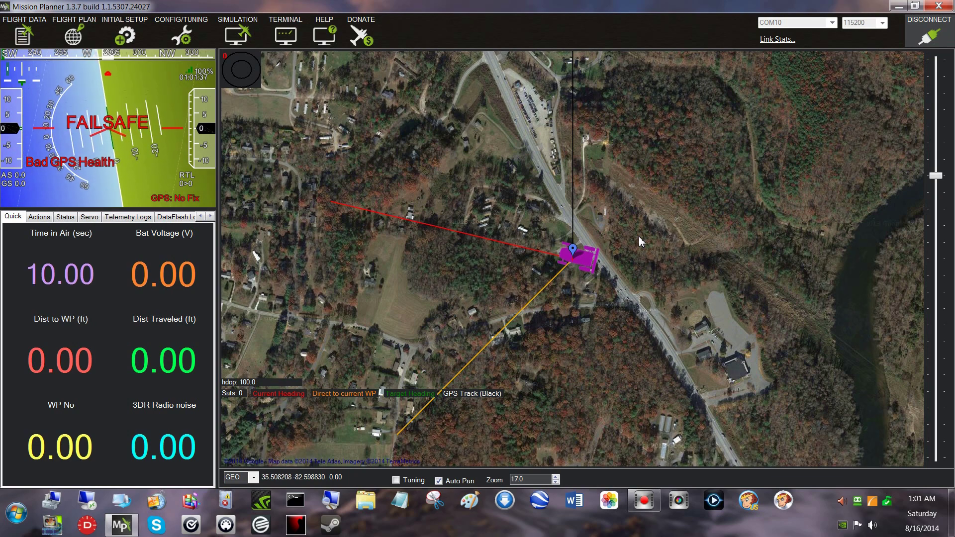
Disconnect the board from COM10 and close Mission Planner.
left_click(930, 40)
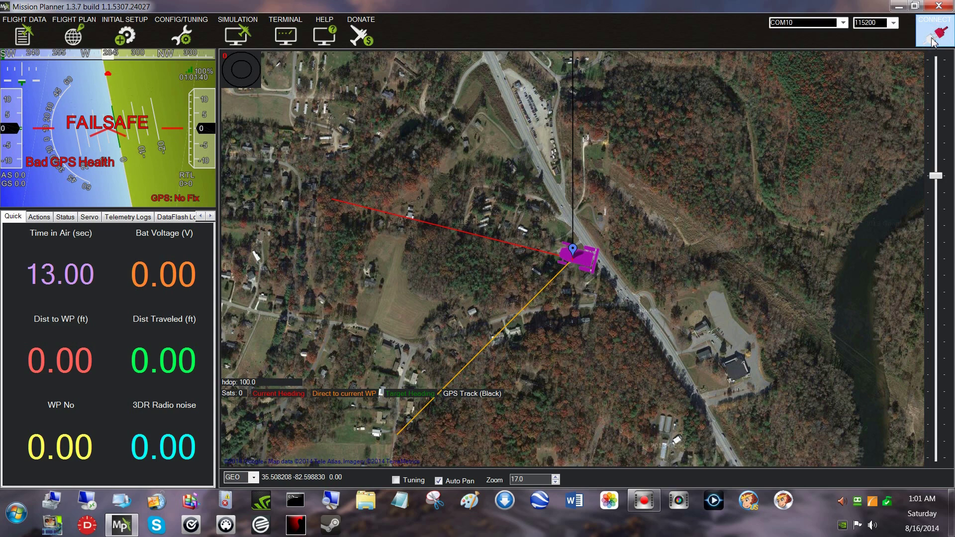
left_click(940, 7)
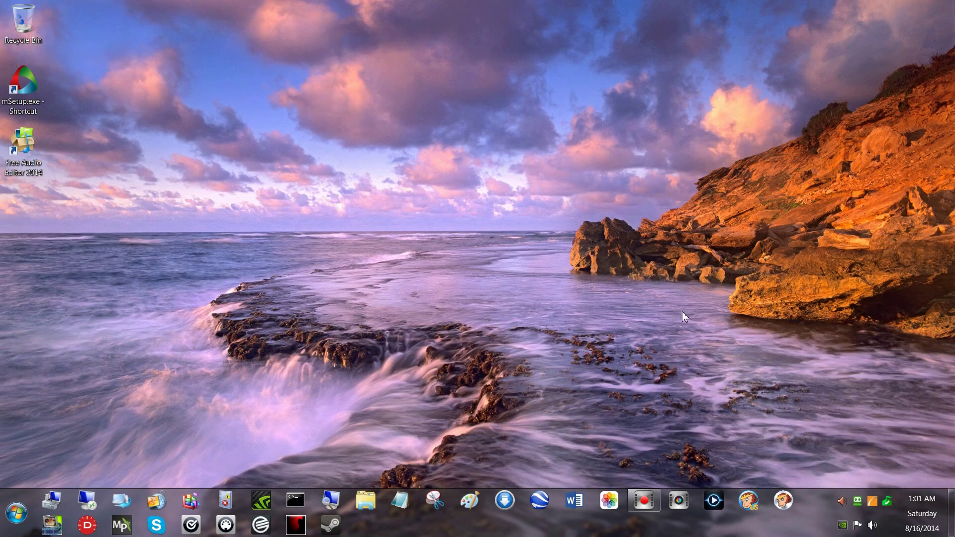
Open Device Manager from the computer's system properties and expand the Ports (COM & LPT) category.
left_click(17, 512)
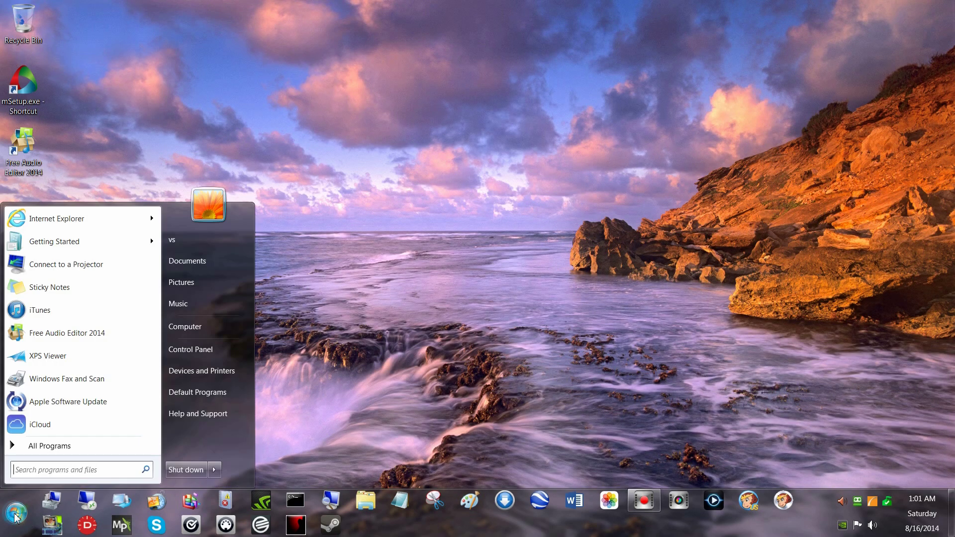
right_click(201, 334)
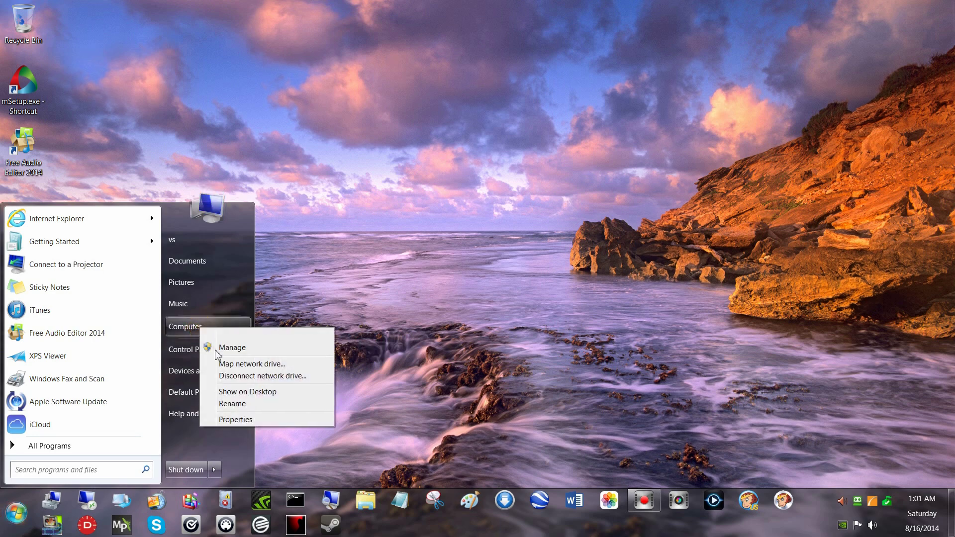
left_click(239, 421)
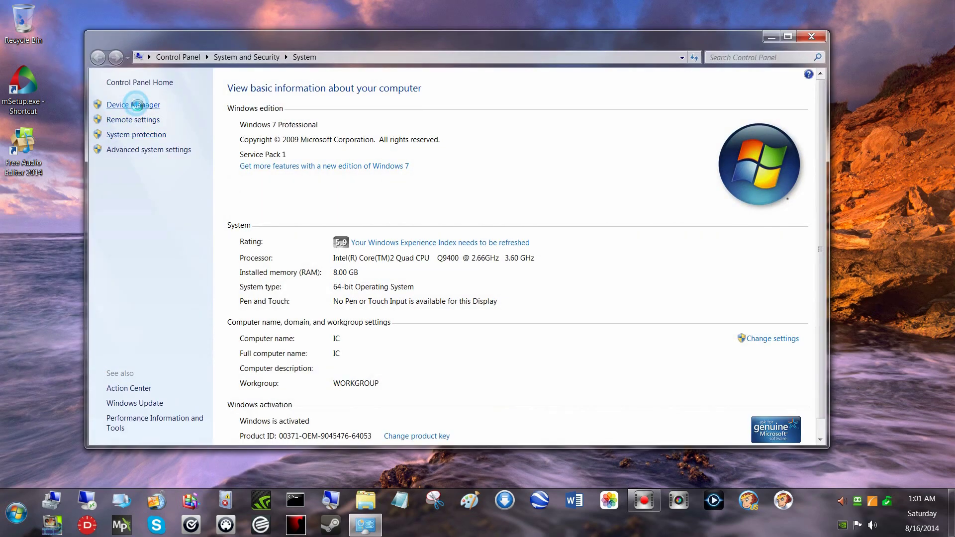
left_click(138, 105)
left_click(60, 227)
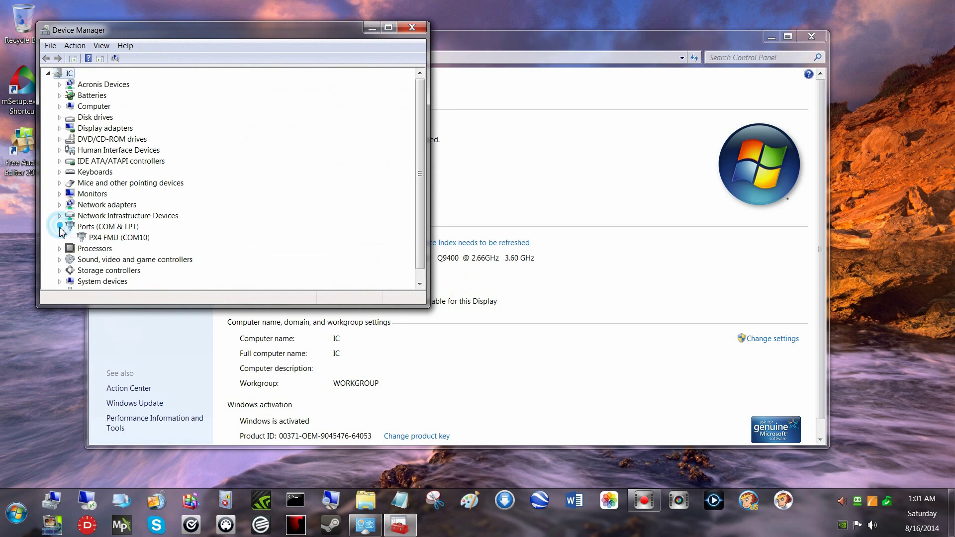
Set the PX4 FMU device's COM port number to COM5 in its advanced port settings and close the Device Manager and System windows.
left_click(121, 238)
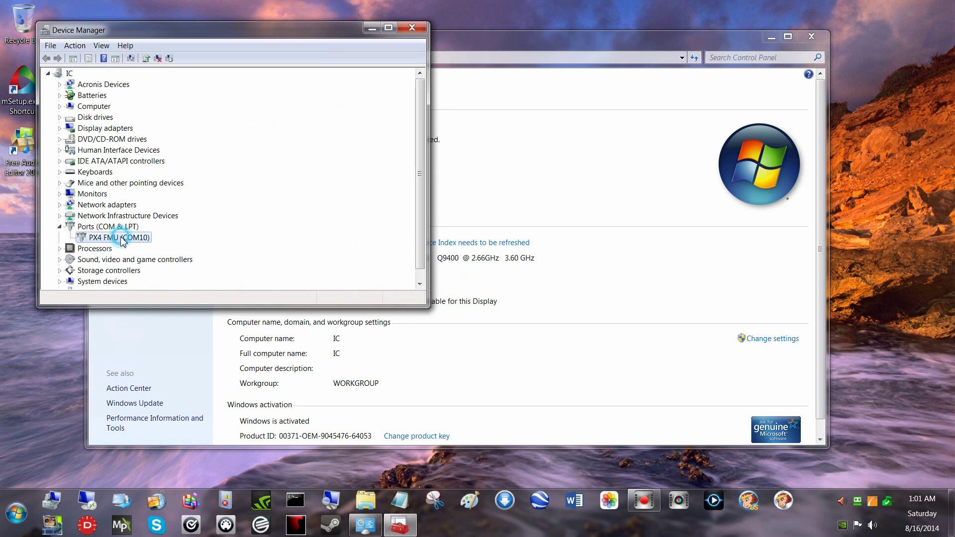
right_click(121, 237)
left_click(156, 300)
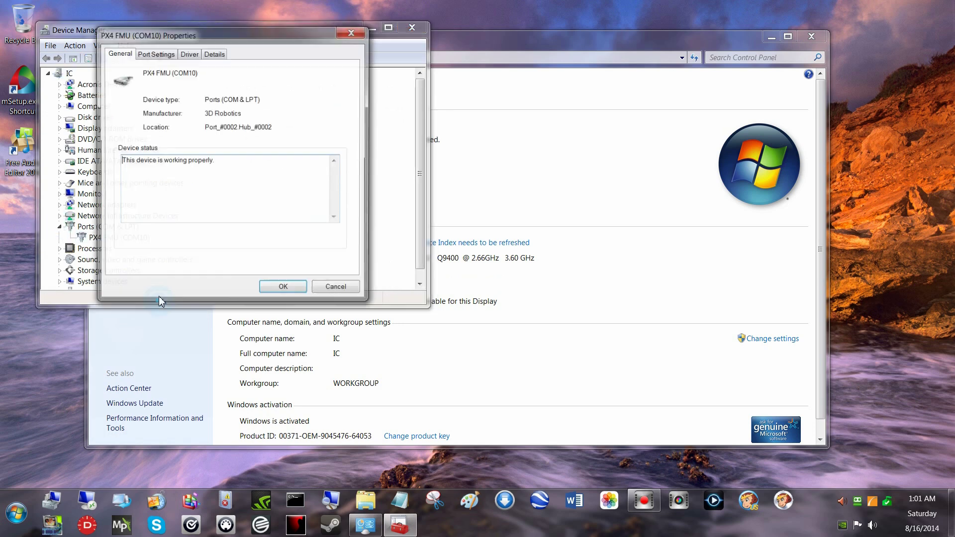
left_click(156, 53)
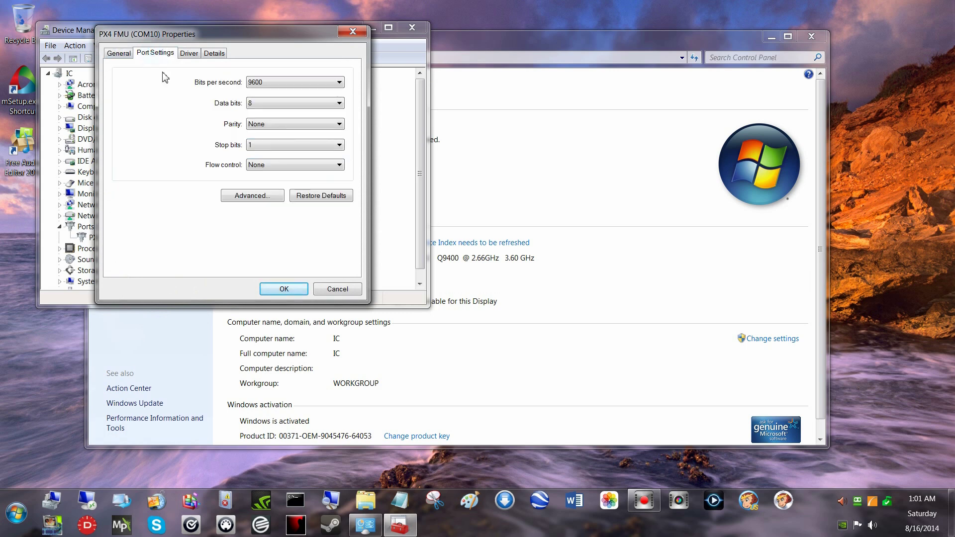
left_click(243, 196)
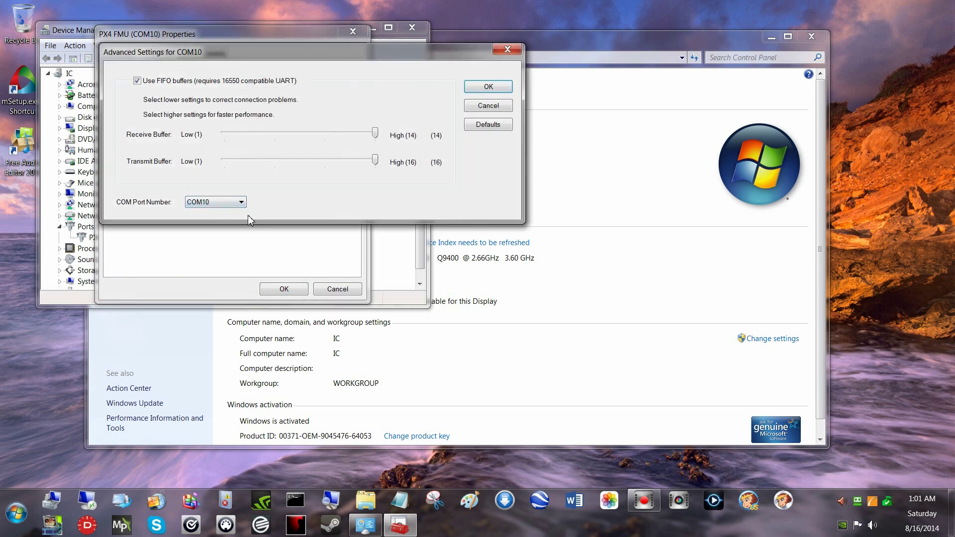
left_click(241, 203)
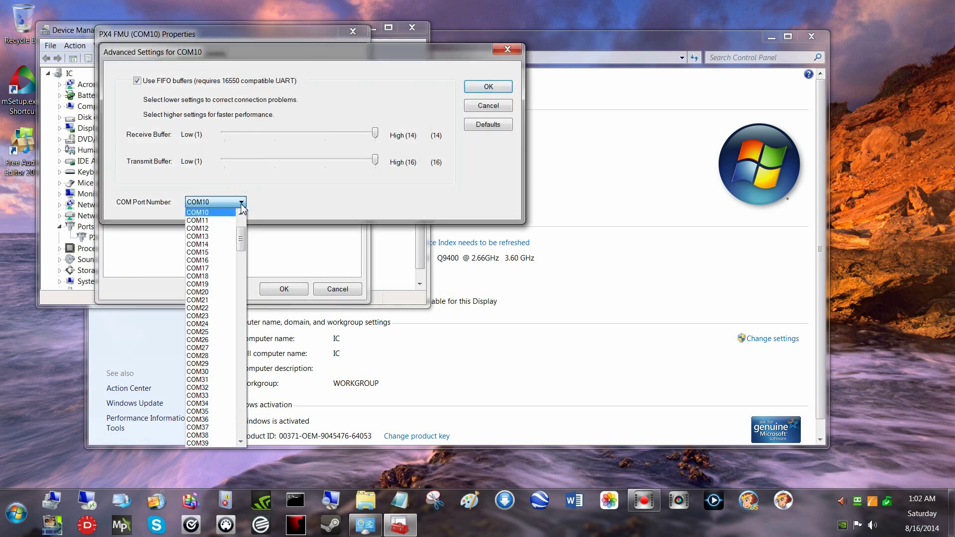
scroll(242, 211, "up", 3)
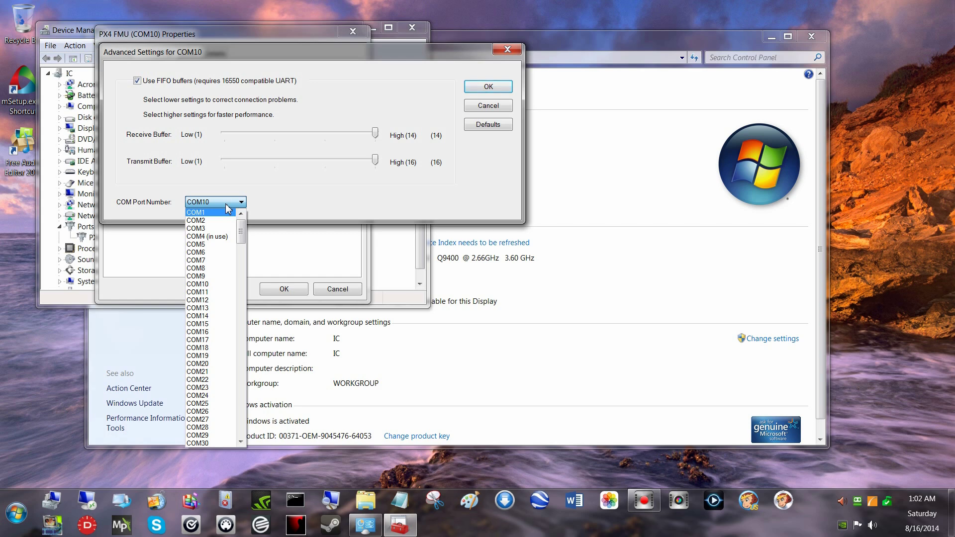
left_click(206, 244)
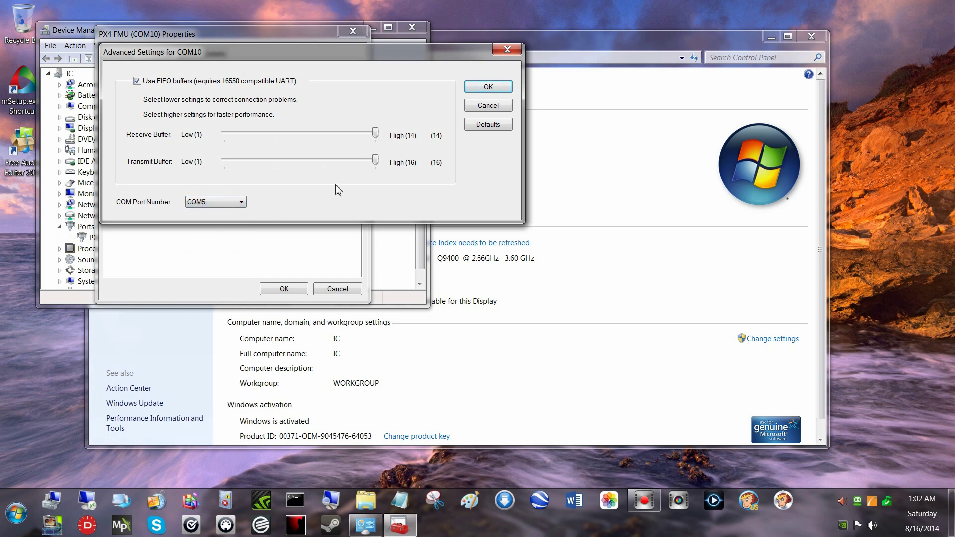
left_click(488, 87)
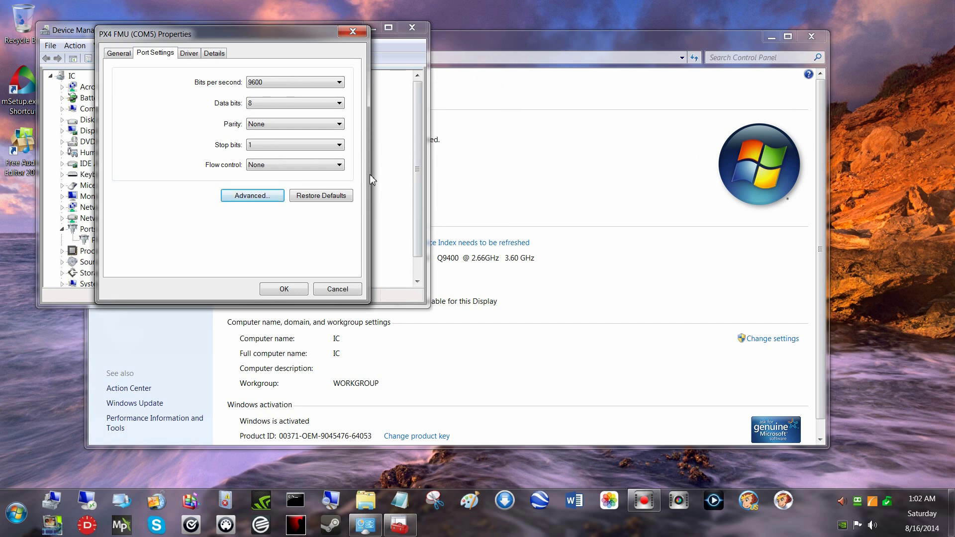
left_click(278, 290)
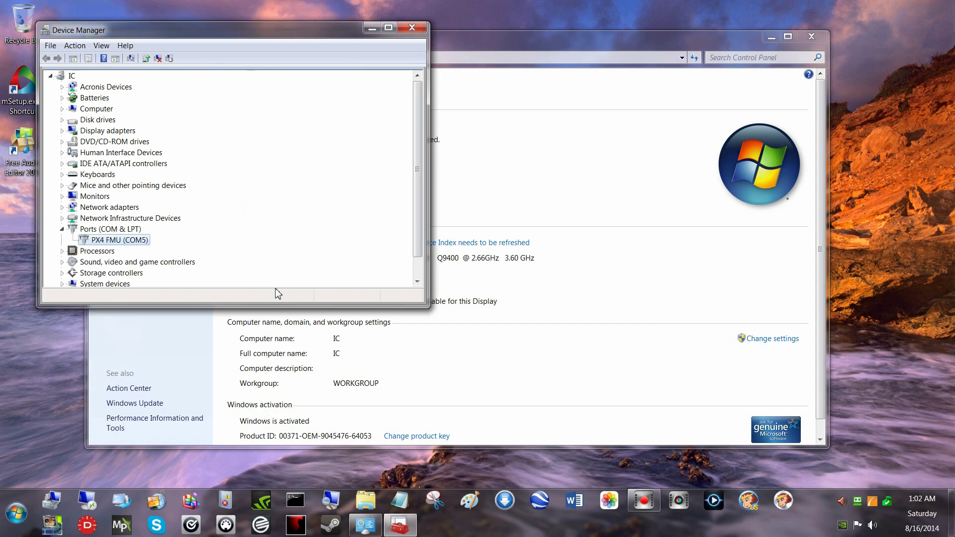
left_click(412, 28)
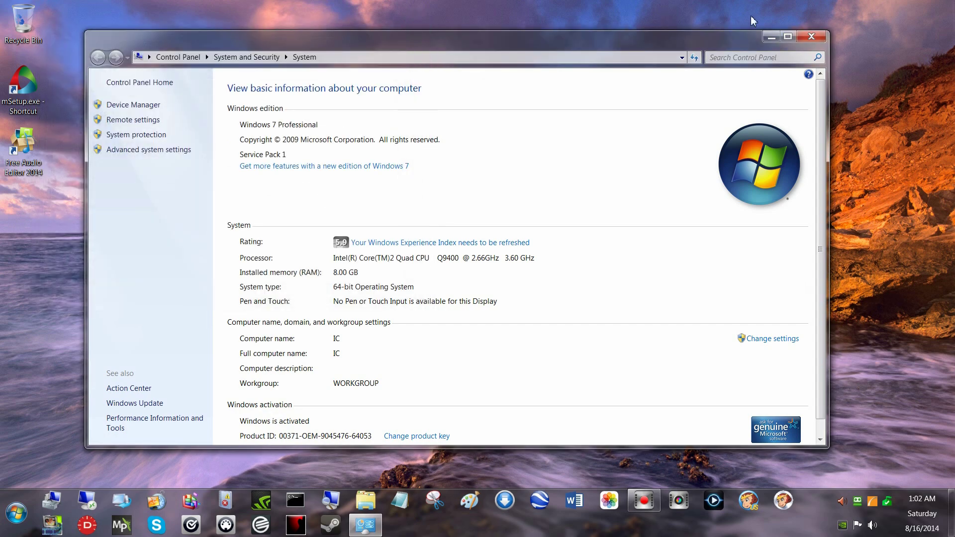
left_click(811, 36)
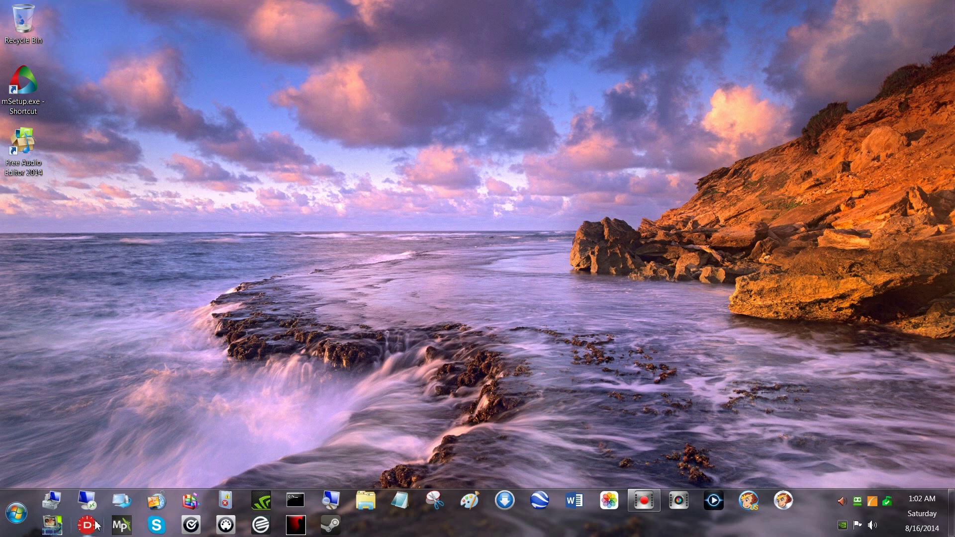
Launch Mission Planner and connect to the board through COM5 PX4 FMU.
left_click(121, 525)
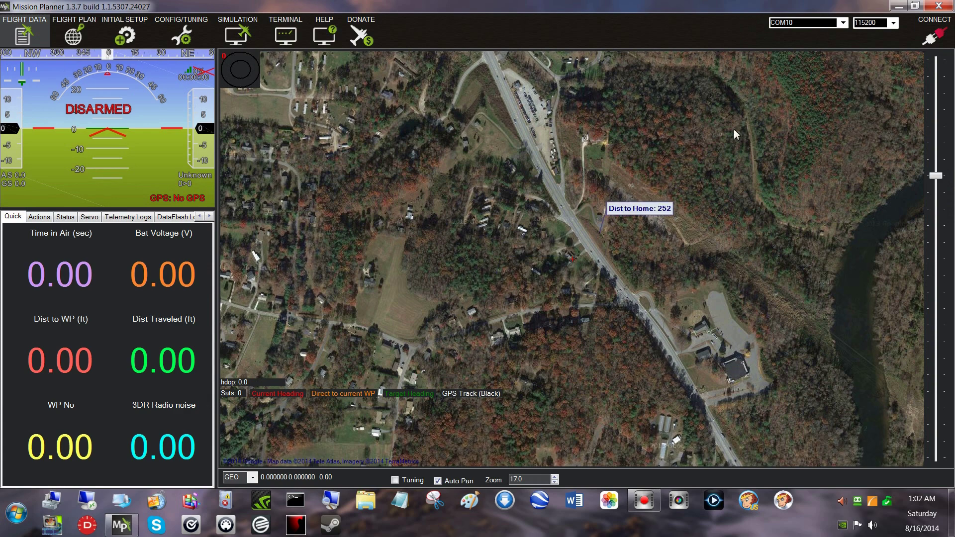
left_click(843, 23)
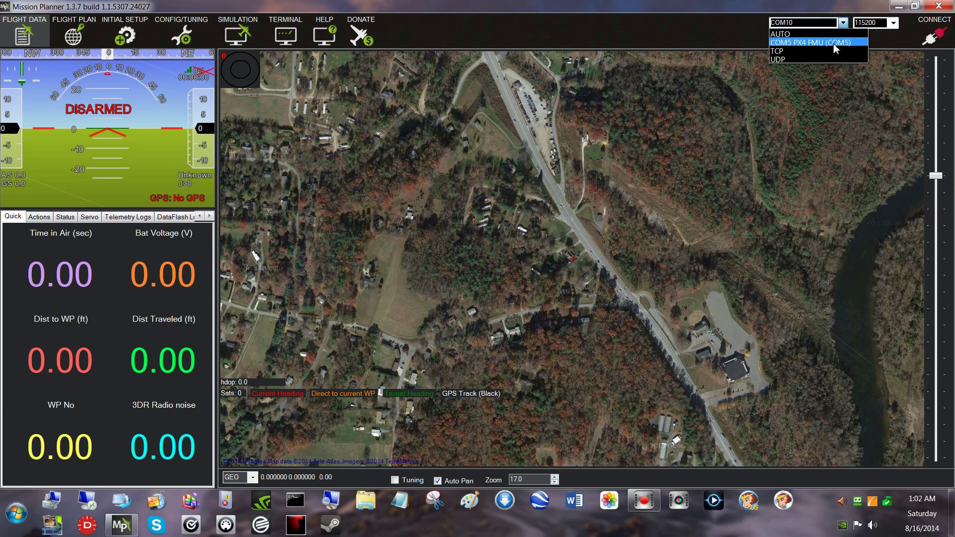
left_click(836, 43)
left_click(932, 39)
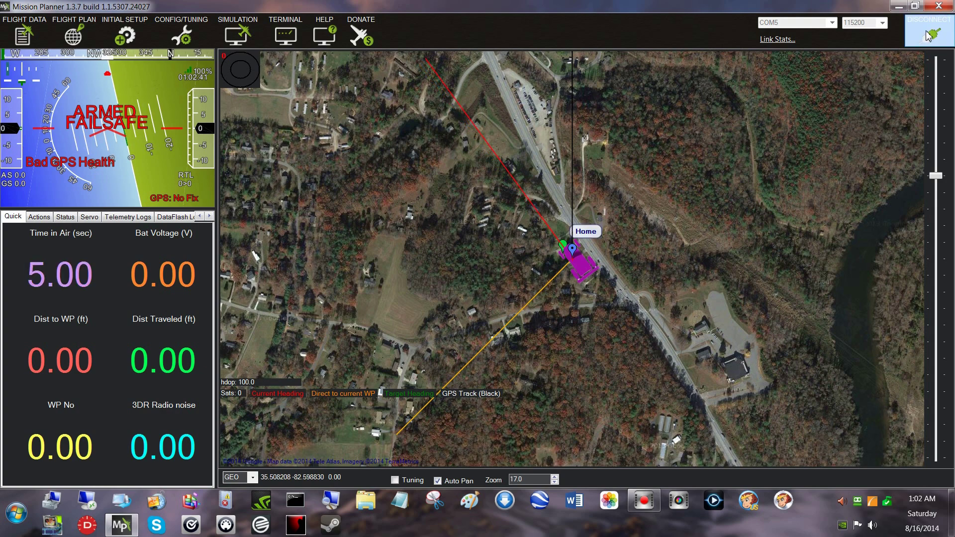
Display the board's full parameter list in the configuration and tuning section.
left_click(191, 26)
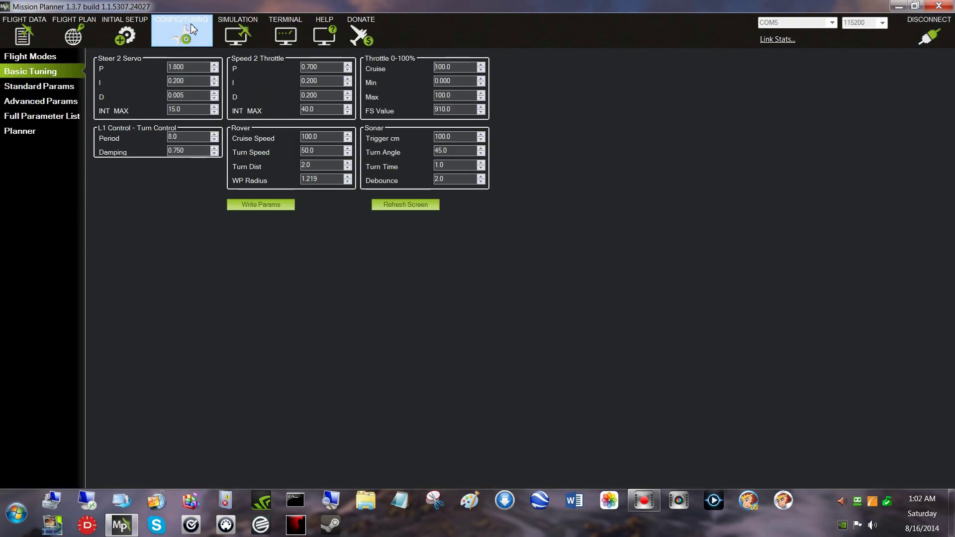
left_click(56, 115)
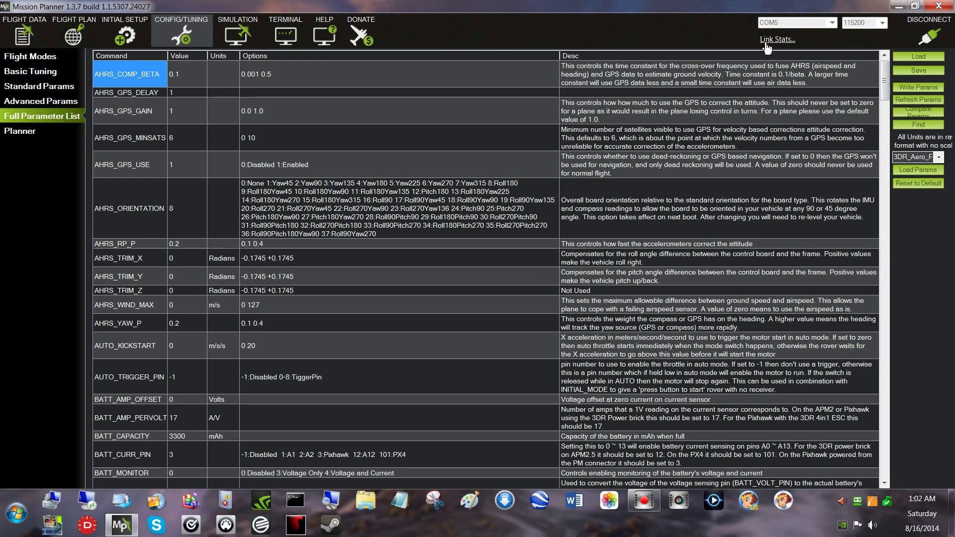
End the COM5 connection to the board and exit Mission Planner.
left_click(929, 34)
left_click(940, 6)
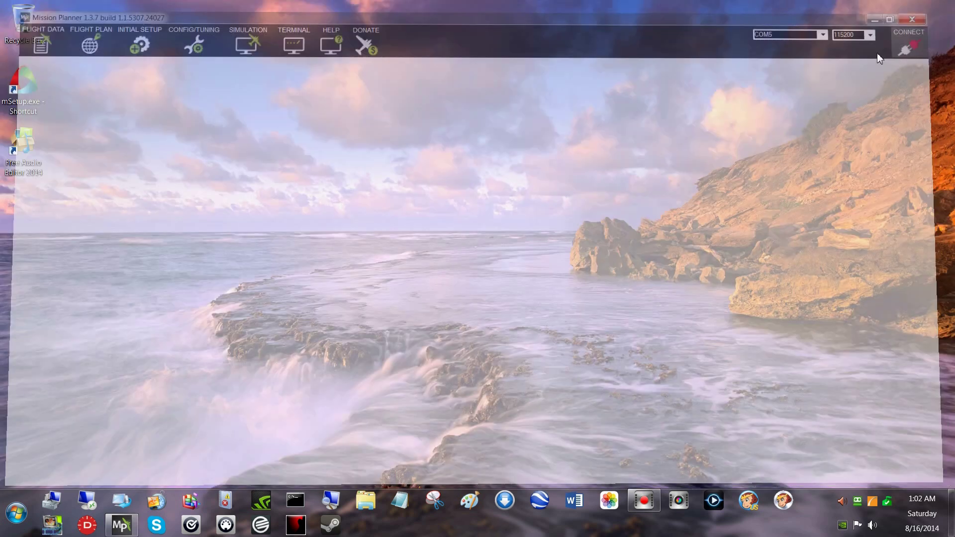